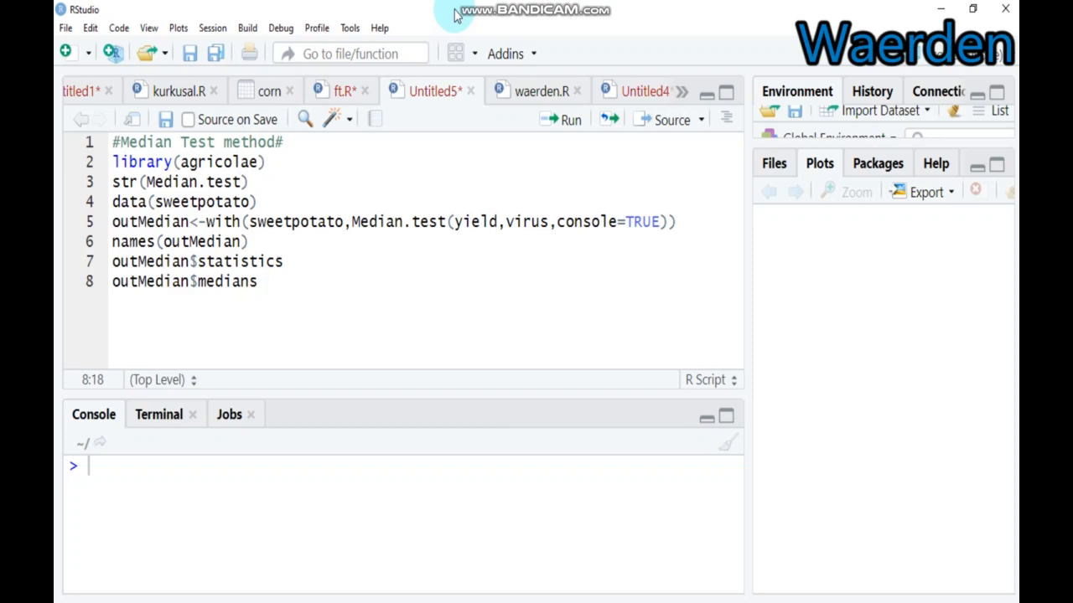
Run the script line by line from library(agricolae) through str(Median.test) to data(sweetpotato).
click(268, 162)
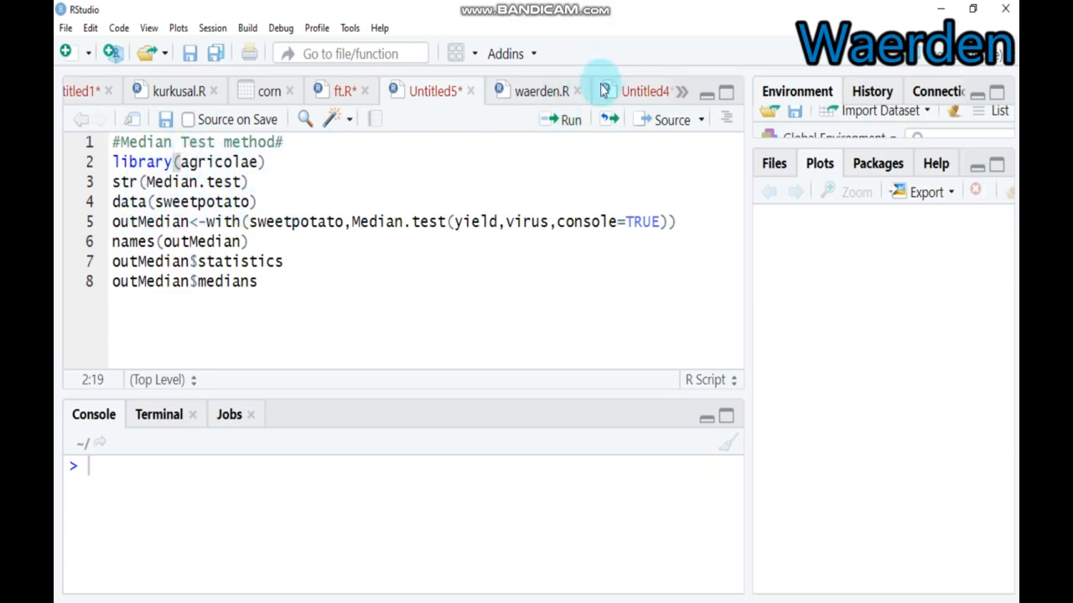
click(570, 119)
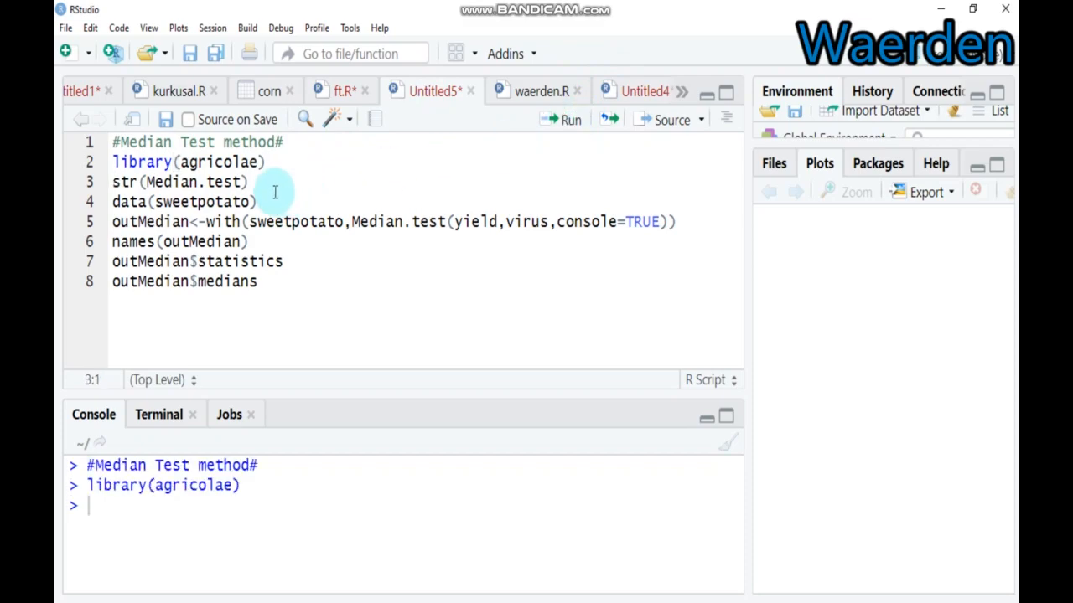
click(254, 182)
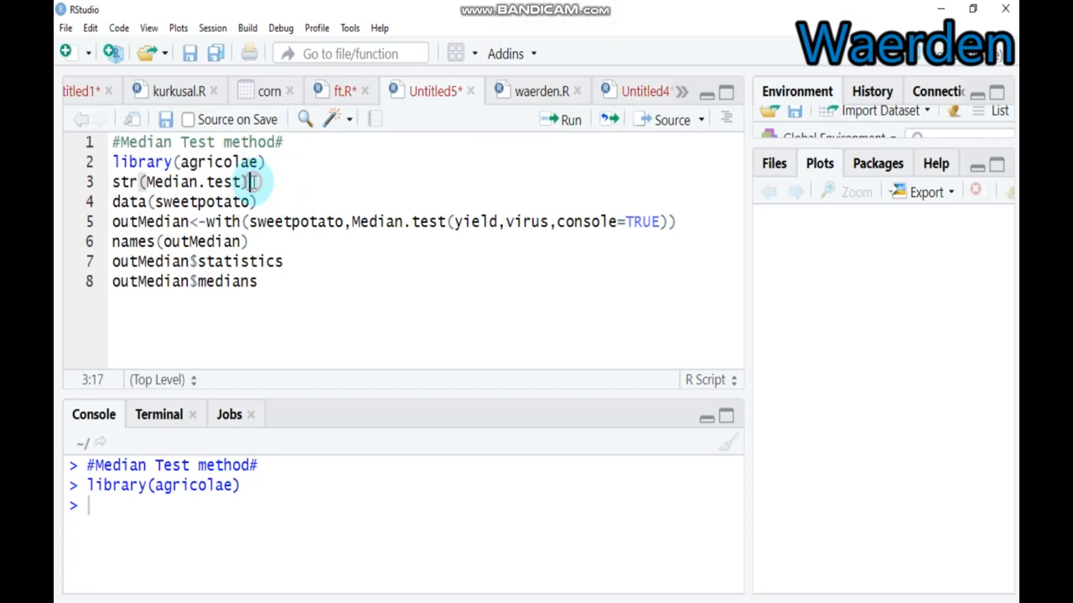
click(560, 119)
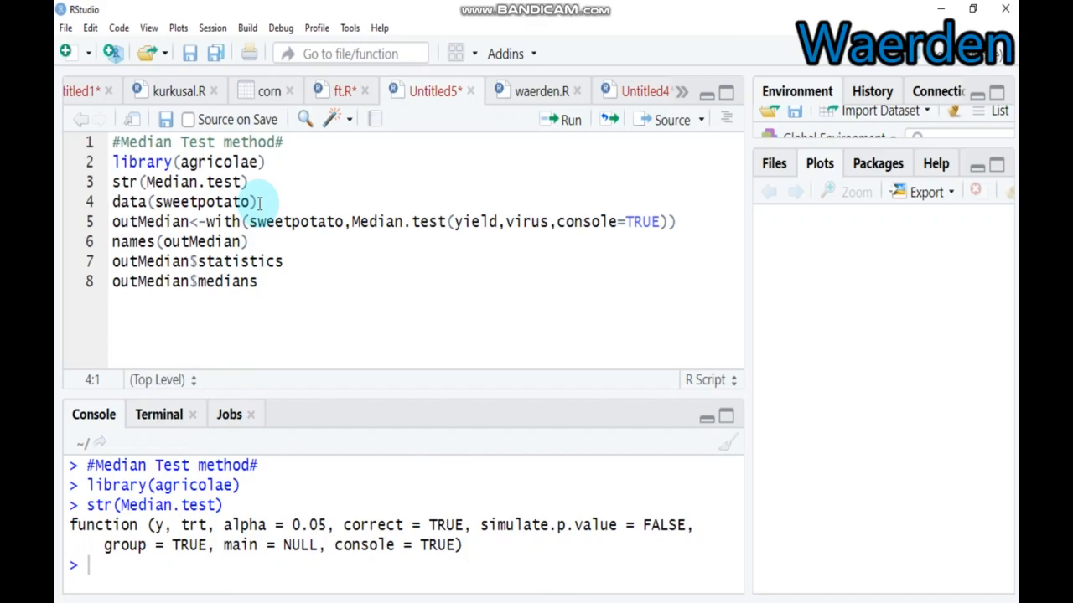
click(259, 199)
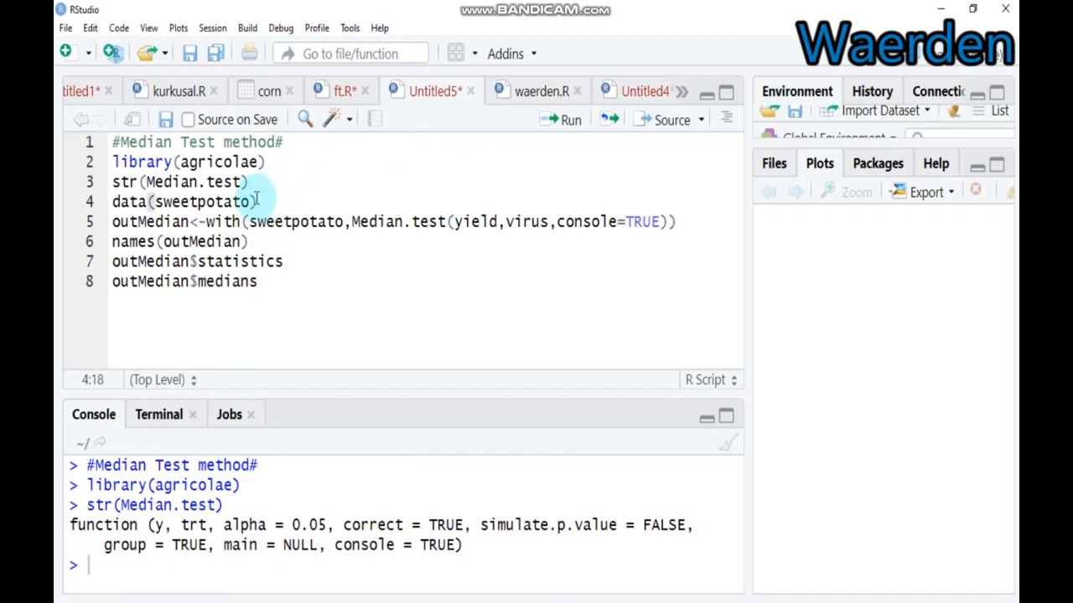
click(570, 121)
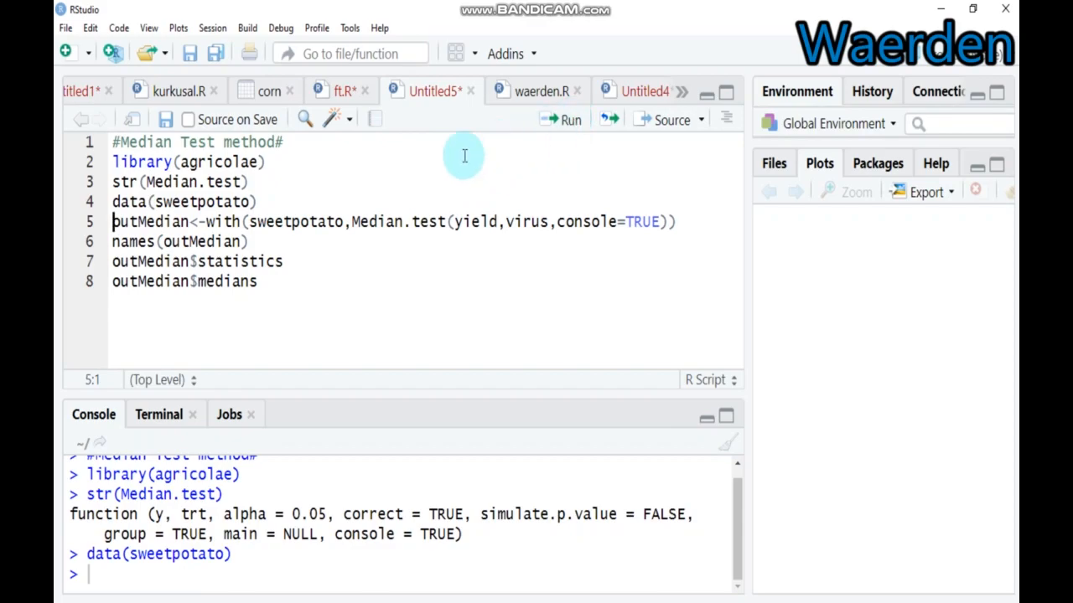
Insert the line str(sweetpotato) directly below data(sweetpotato) in the script and run it.
click(277, 199)
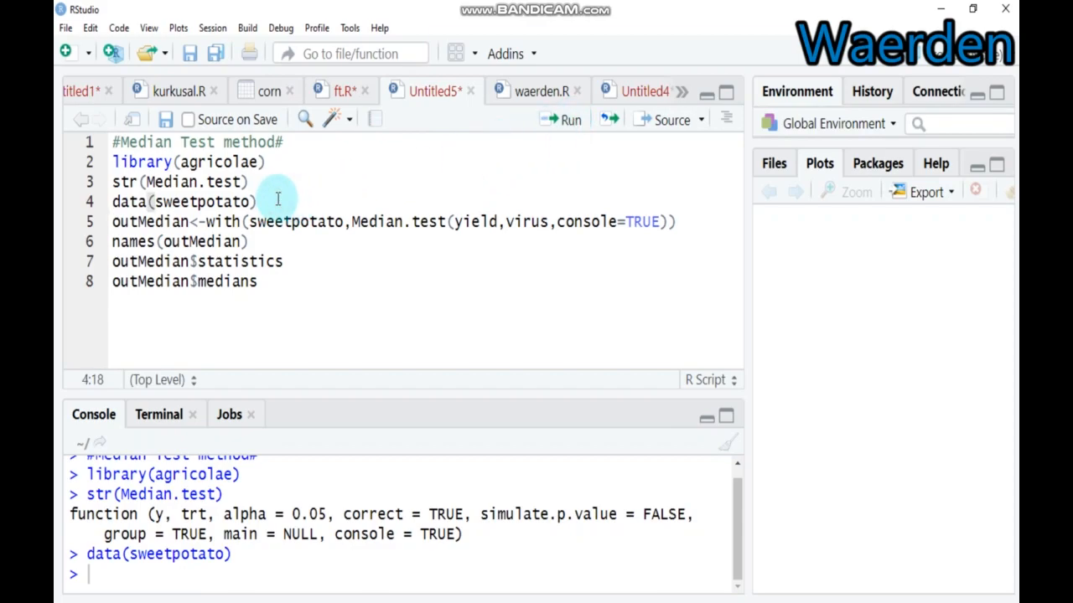
key(Return)
text(str)
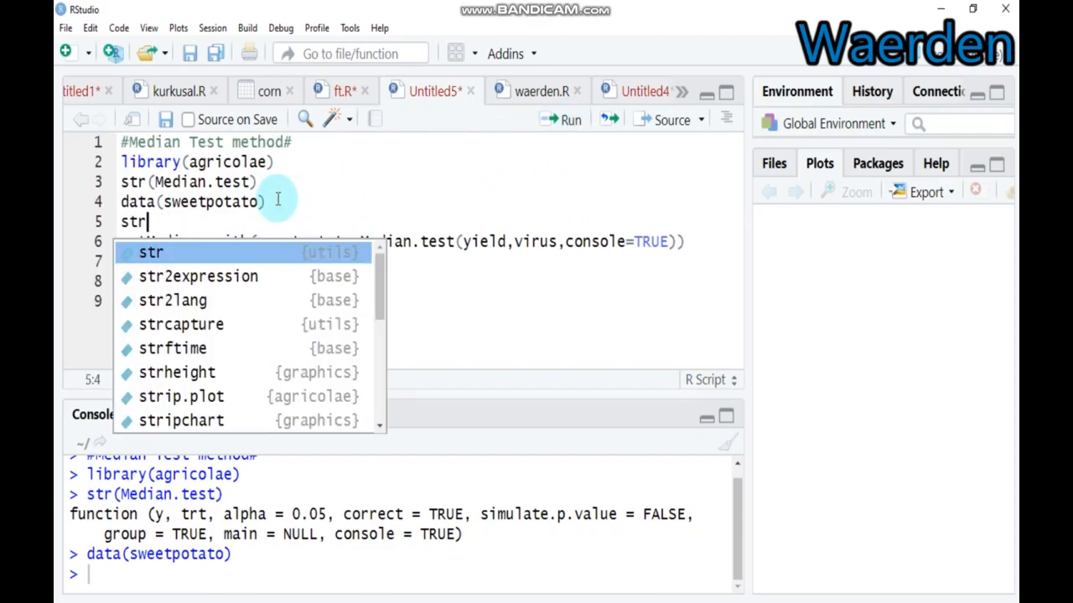
text((swee)
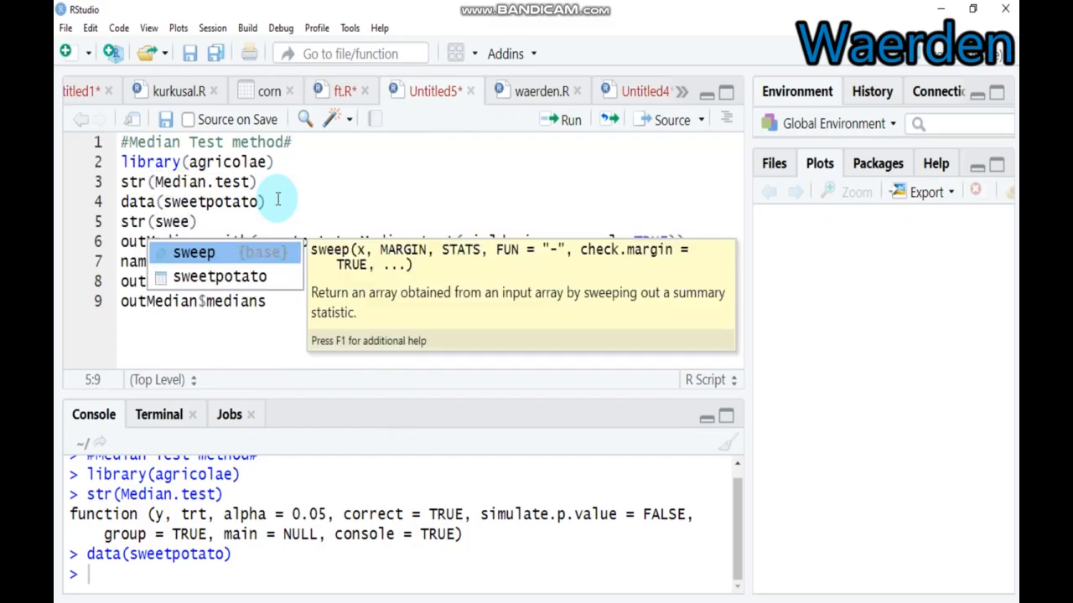
key(Down)
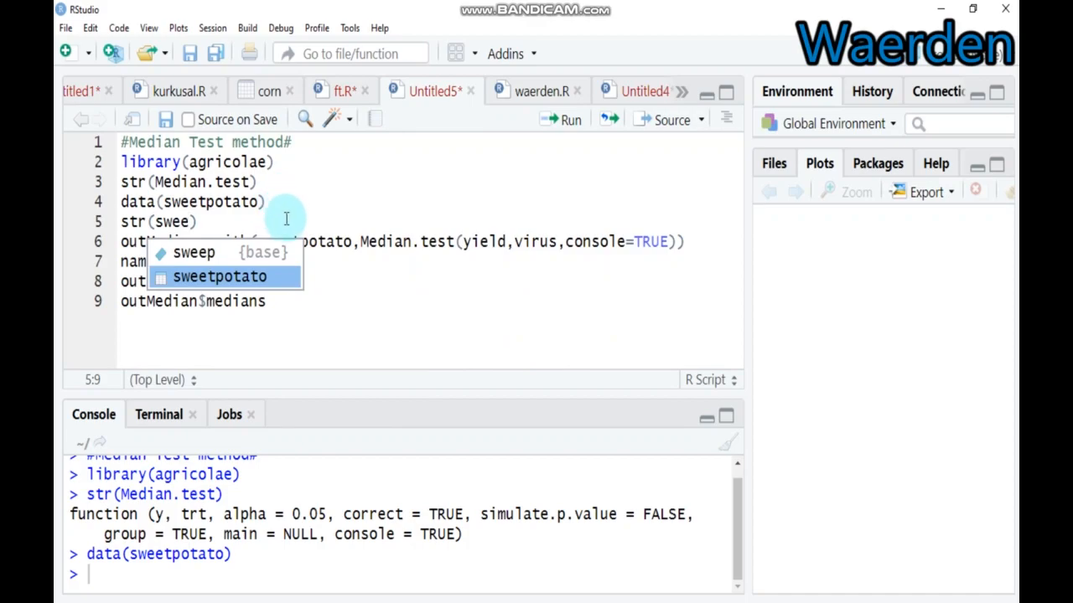
click(271, 277)
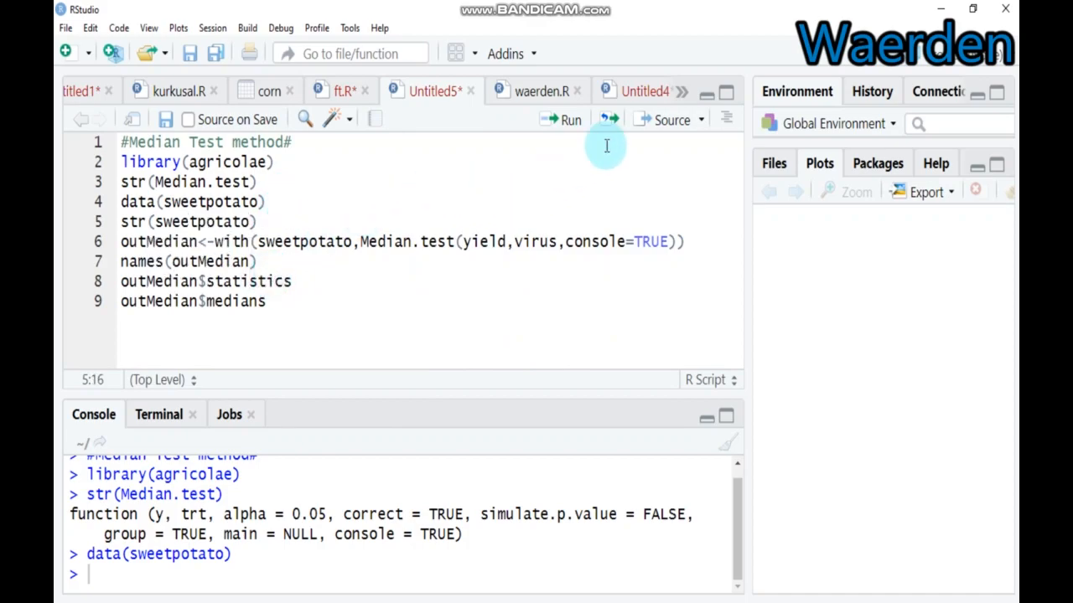
click(574, 125)
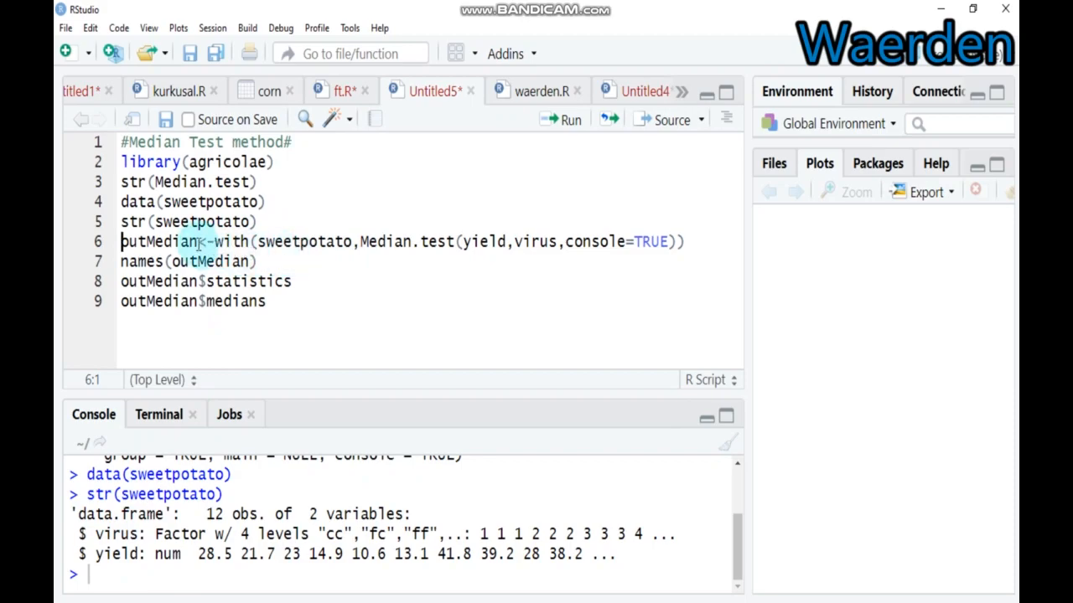
Rename the variable that stores the Median.test result from outMedian to wak on line 6 and run that line.
drag(198, 241, 122, 243)
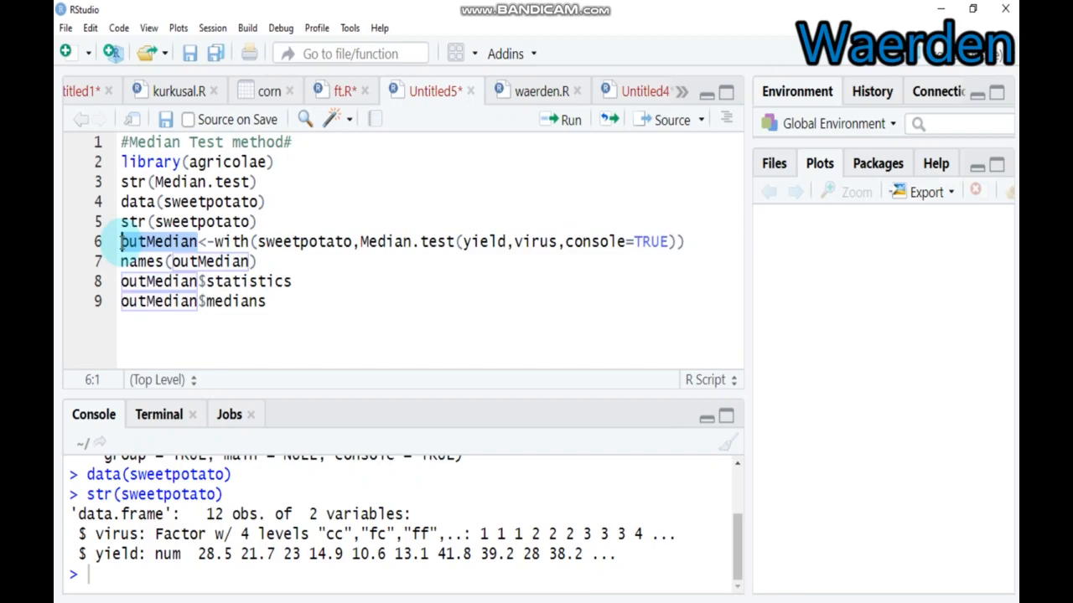
text(wak)
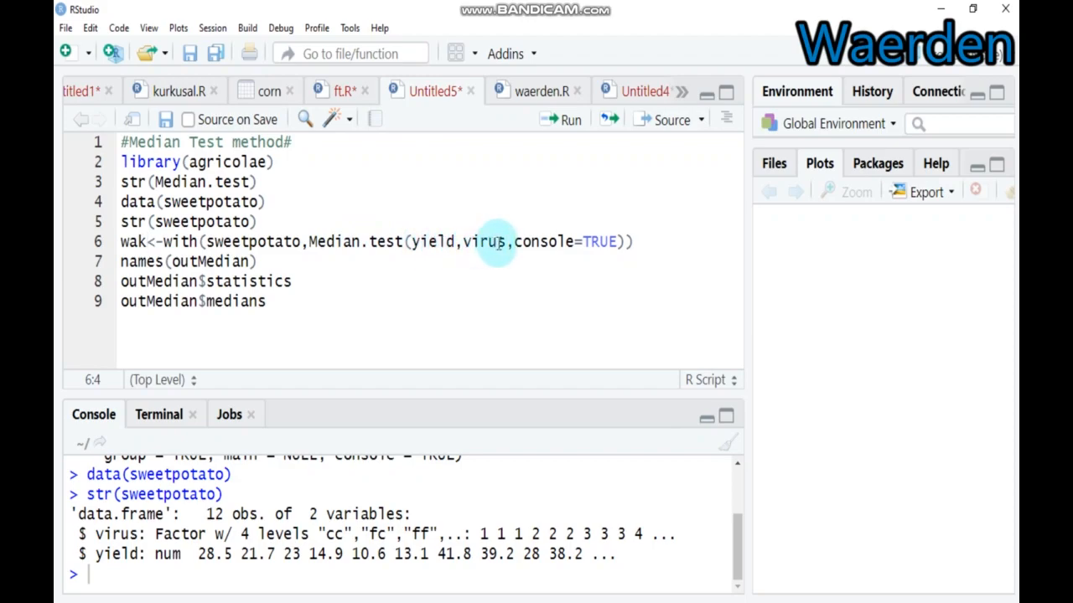
click(584, 242)
click(639, 239)
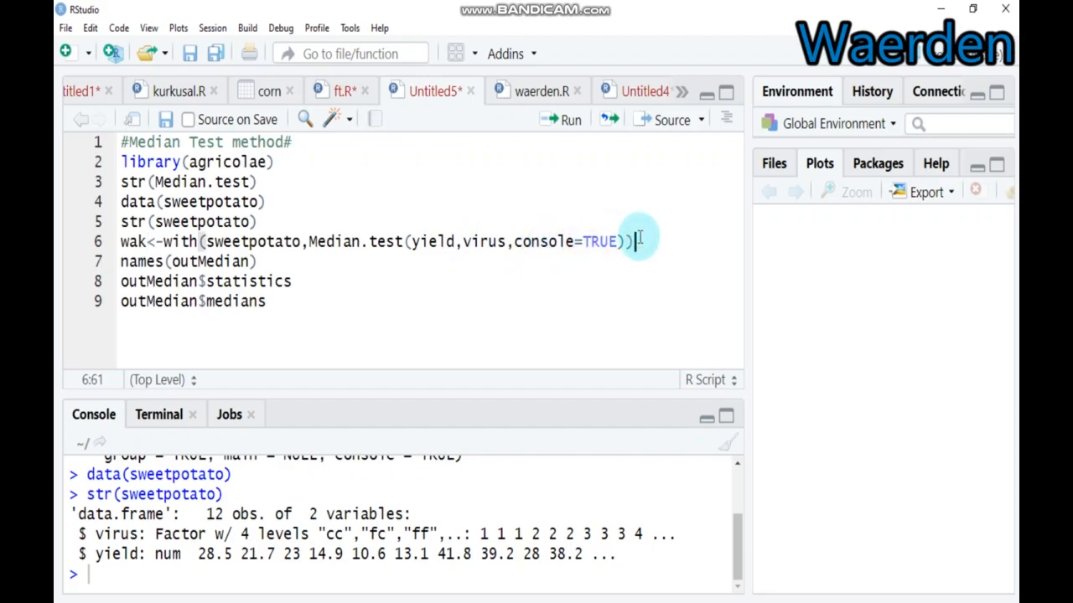
click(570, 125)
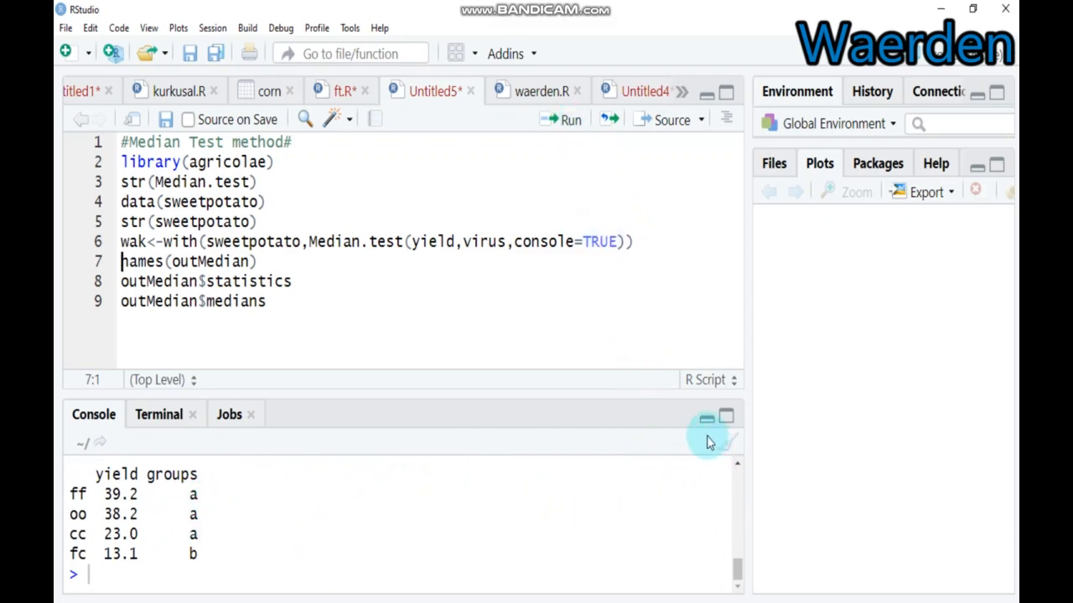
Enlarge the console and examine the whole Median test output for yield by virus, including the post hoc groups.
drag(640, 391, 657, 160)
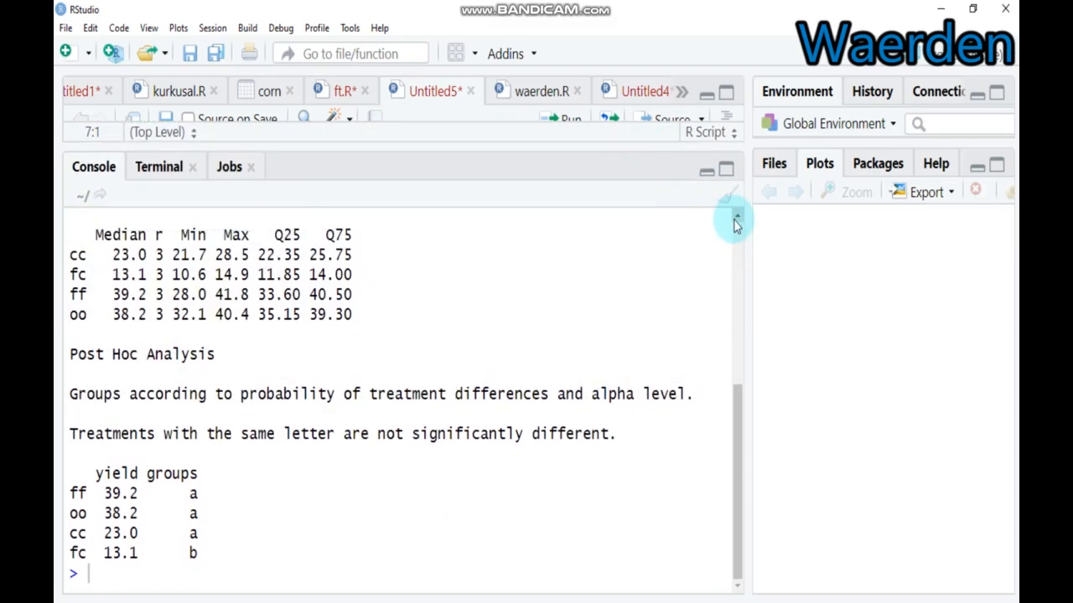
scroll(735, 223, up, 3)
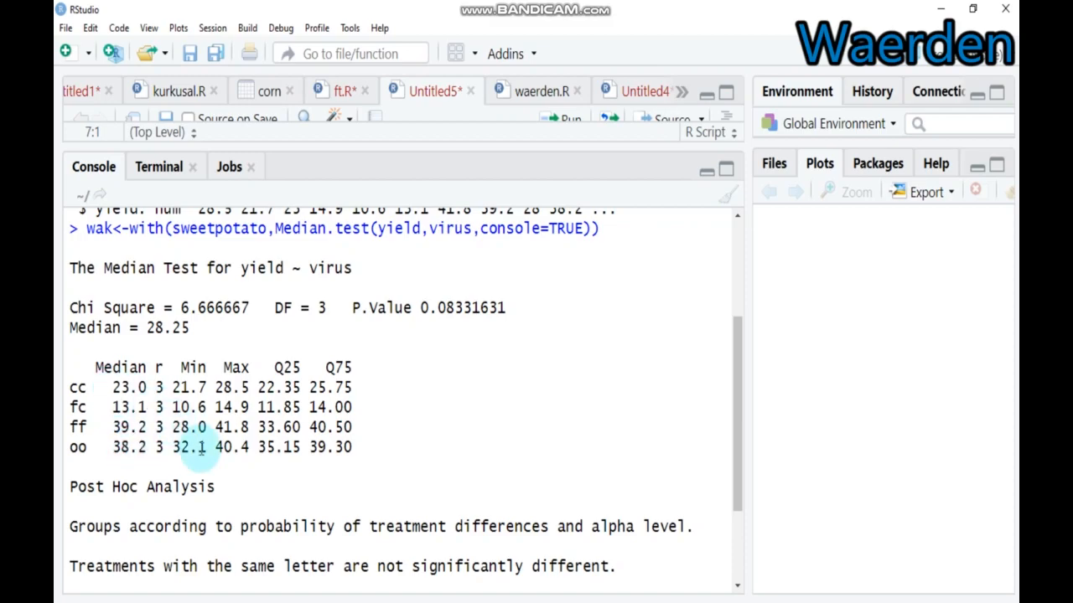
click(739, 589)
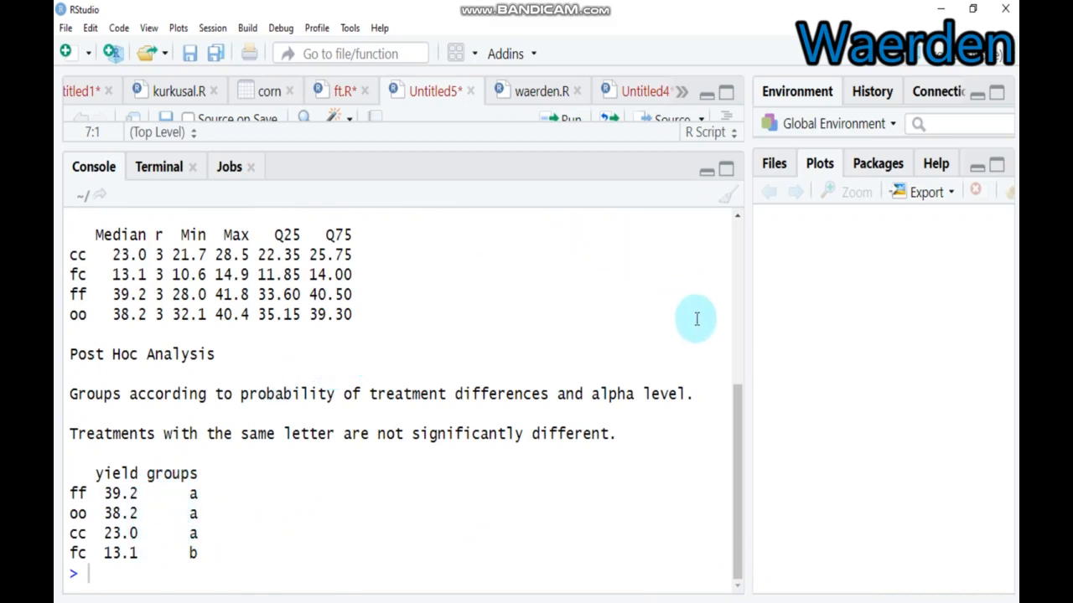
drag(738, 415, 713, 192)
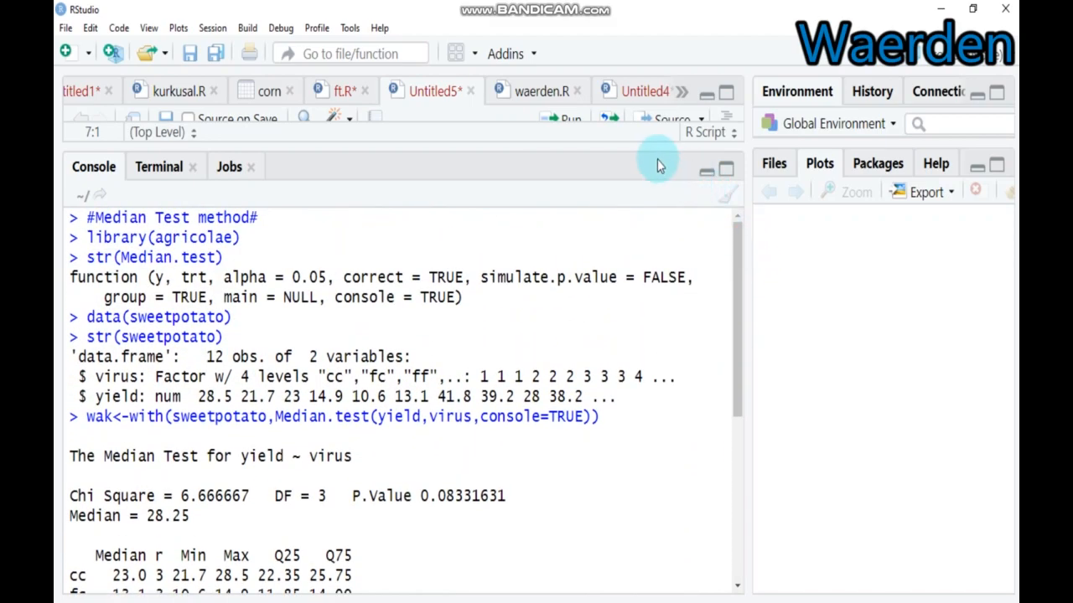
Return to the script and run names(outMedian) to list the components of the test result.
click(705, 173)
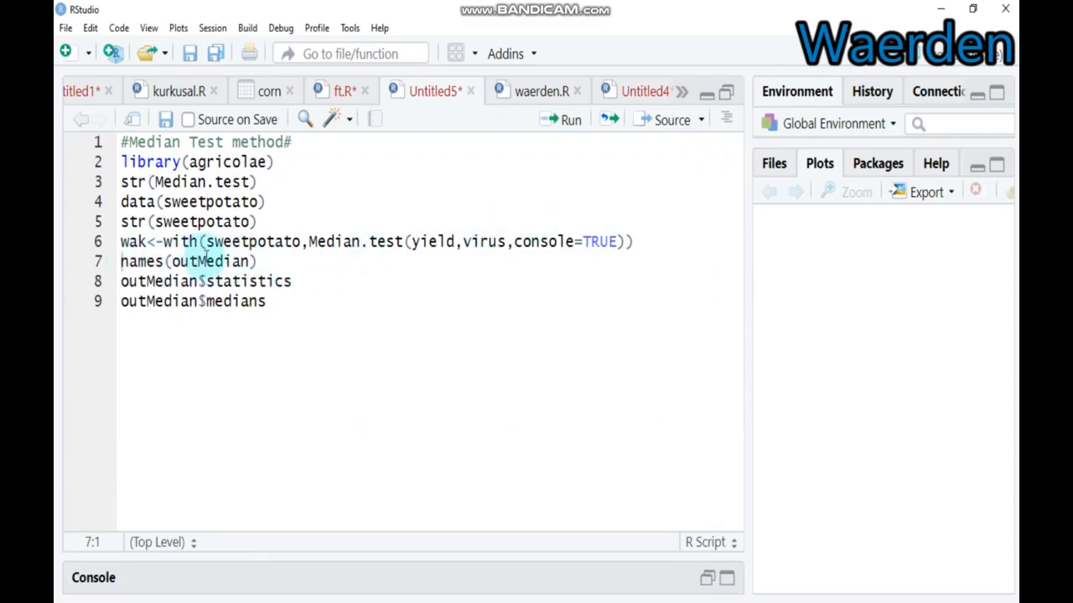
click(258, 262)
click(572, 120)
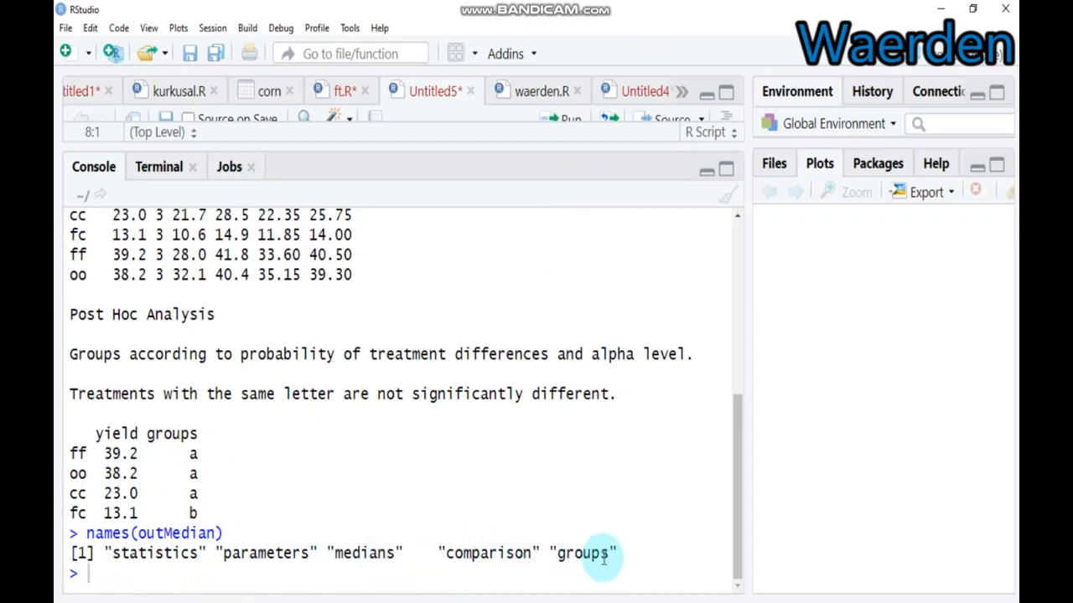
Replace outMedian with wak in the statistics line of the script and run wak$statistics.
click(707, 174)
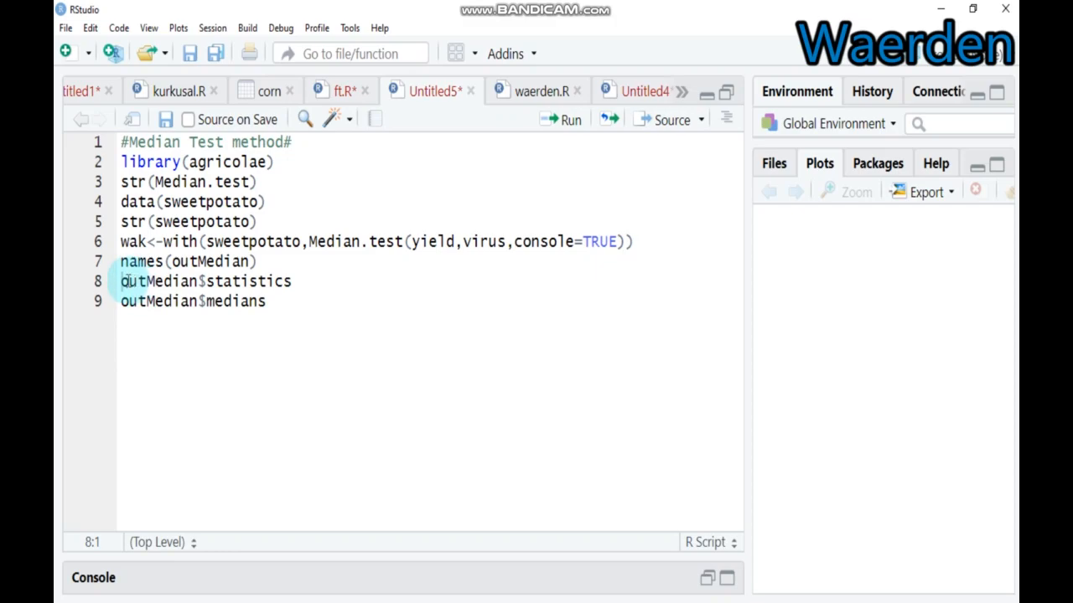
drag(122, 281, 200, 282)
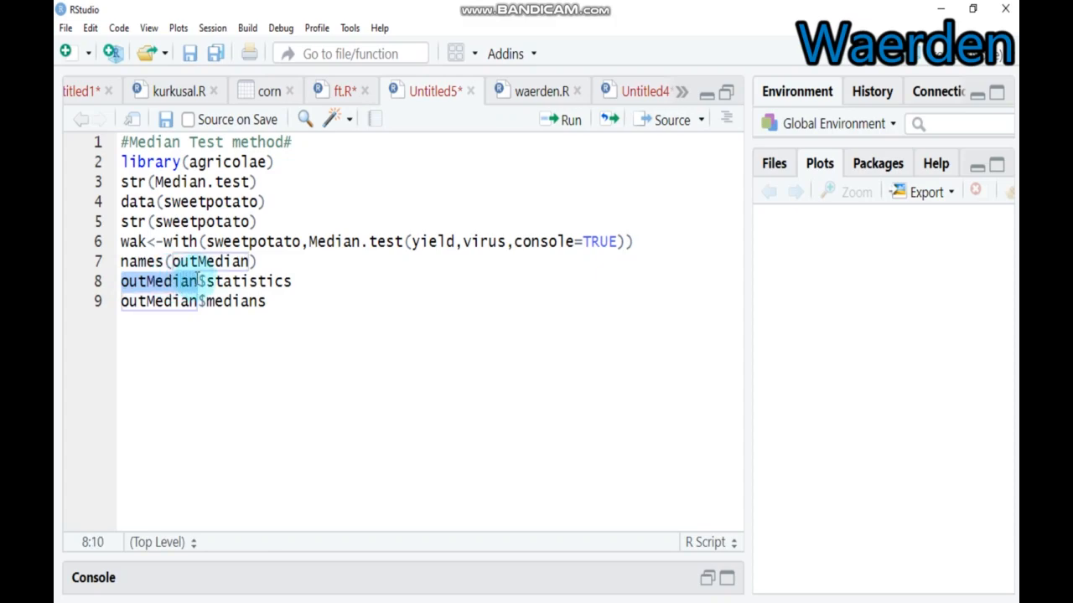
text(wak)
click(251, 286)
click(563, 121)
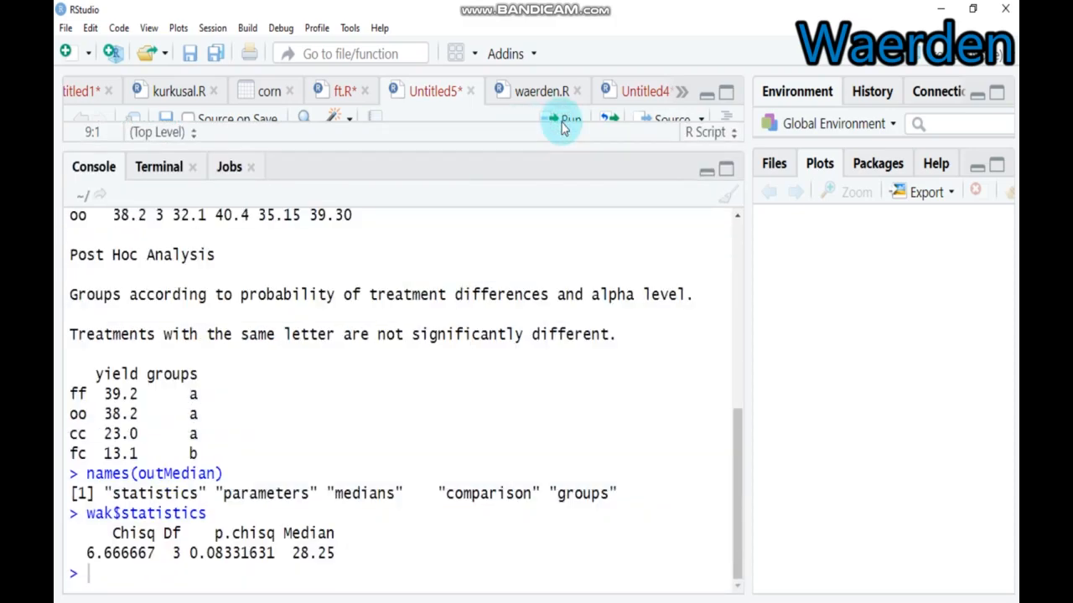
Replace outMedian with wak in the medians line, run wak$medians and return to the script after viewing the output.
click(711, 172)
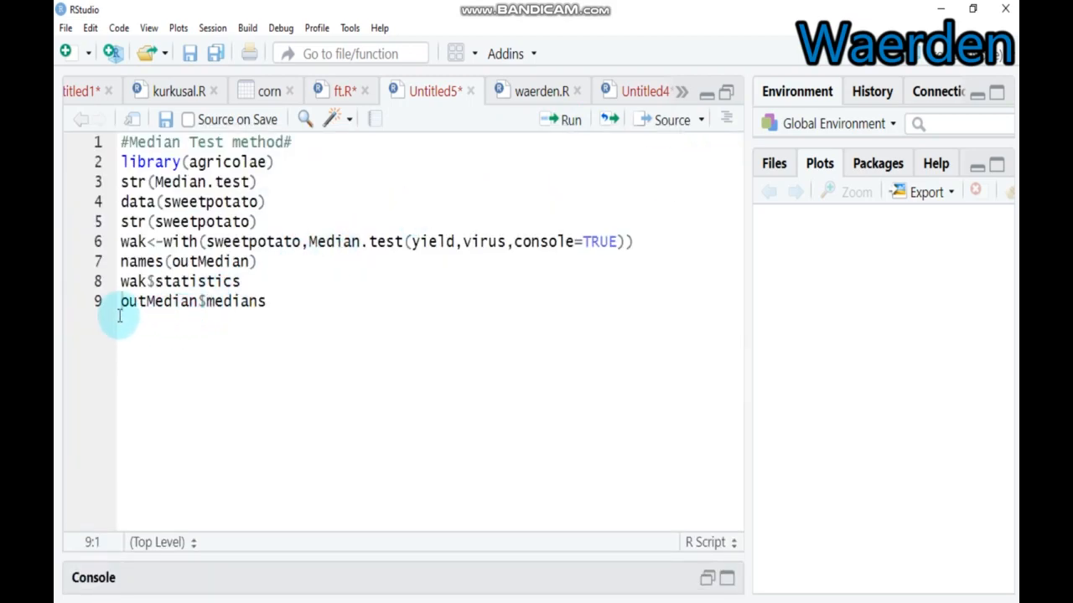
drag(120, 302, 198, 310)
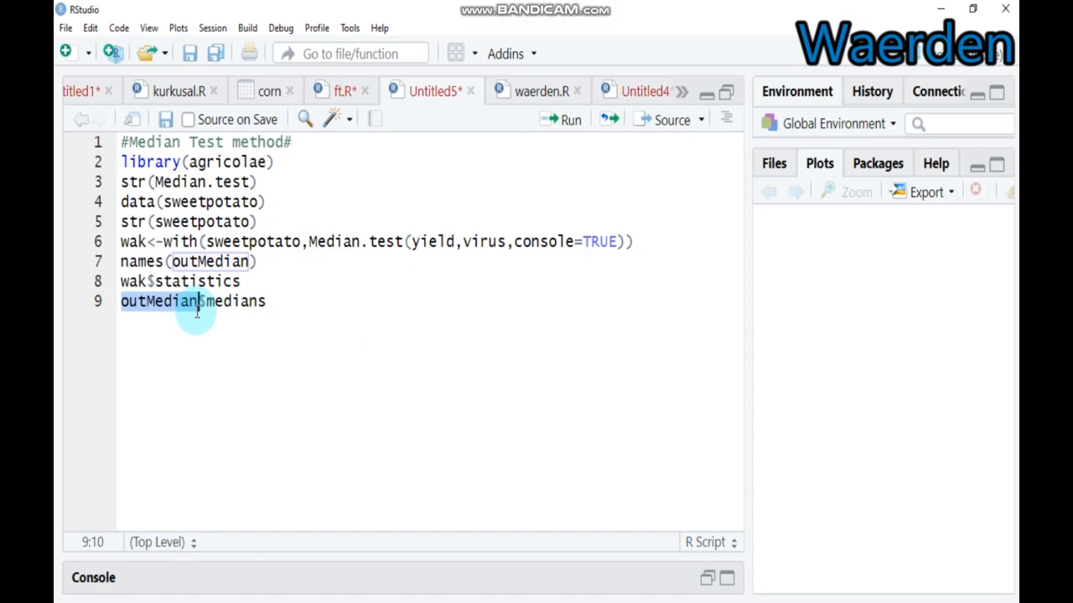
text(wak)
click(215, 305)
click(573, 132)
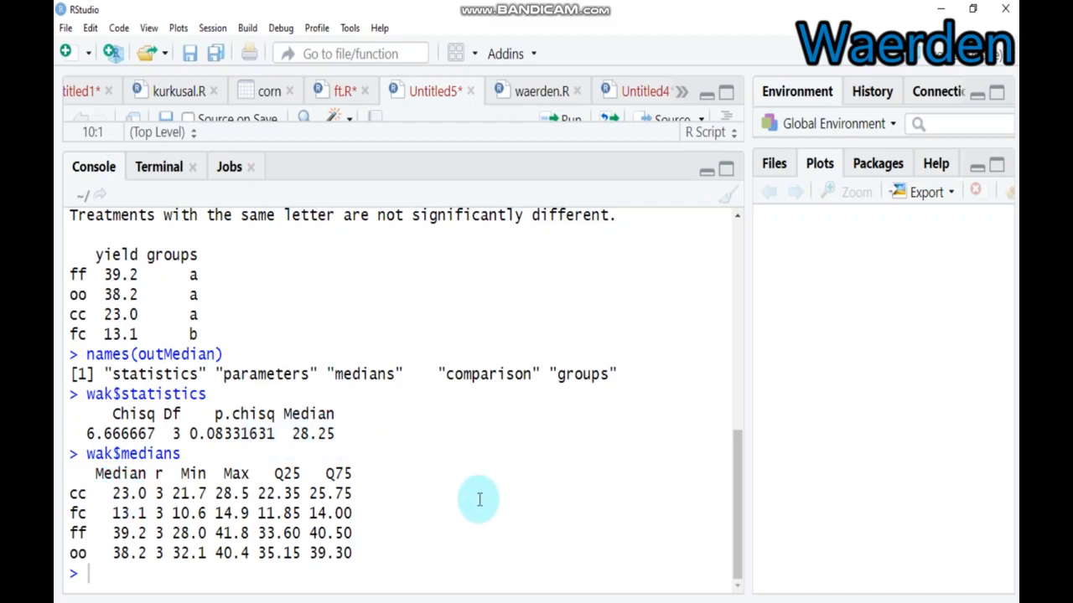
scroll(735, 491, up, 1)
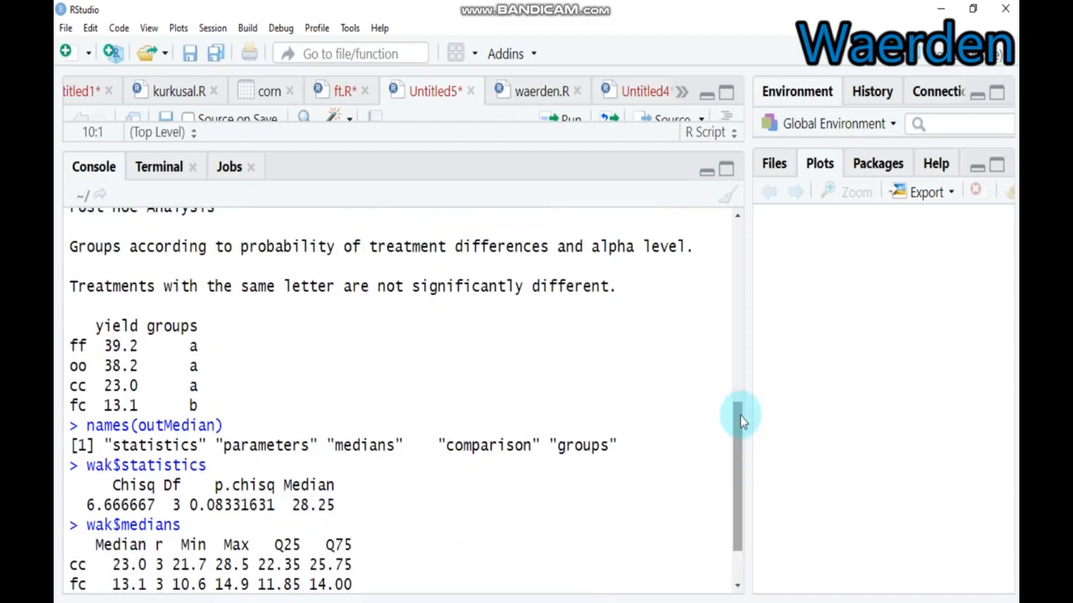
click(708, 179)
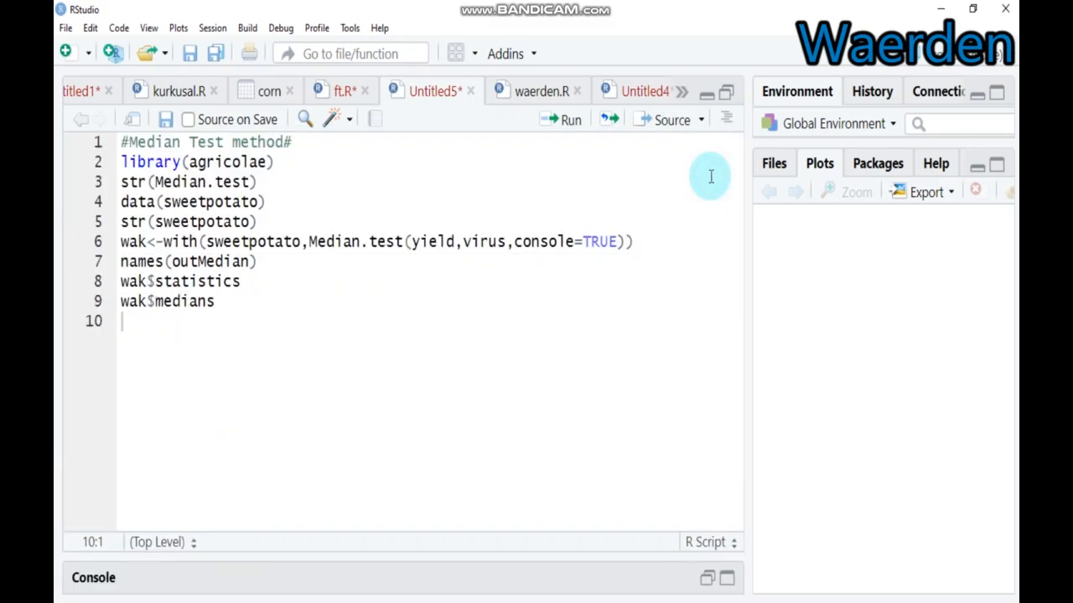